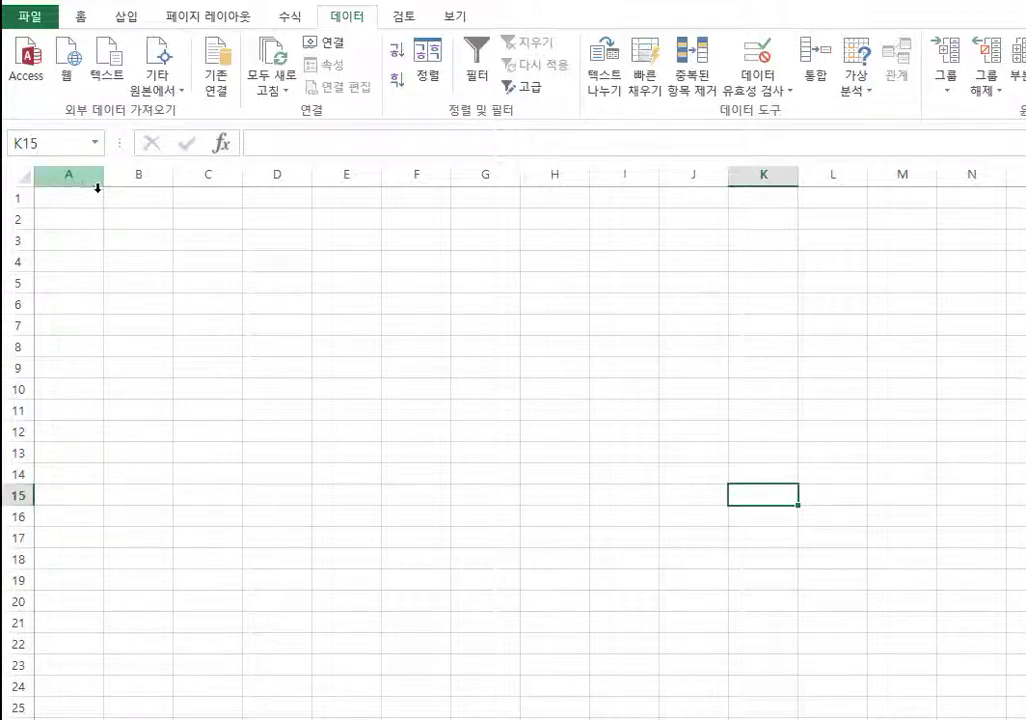
Step: Select all of column A and open the Data Validation dropdown on the Data tab
left_click(82, 184)
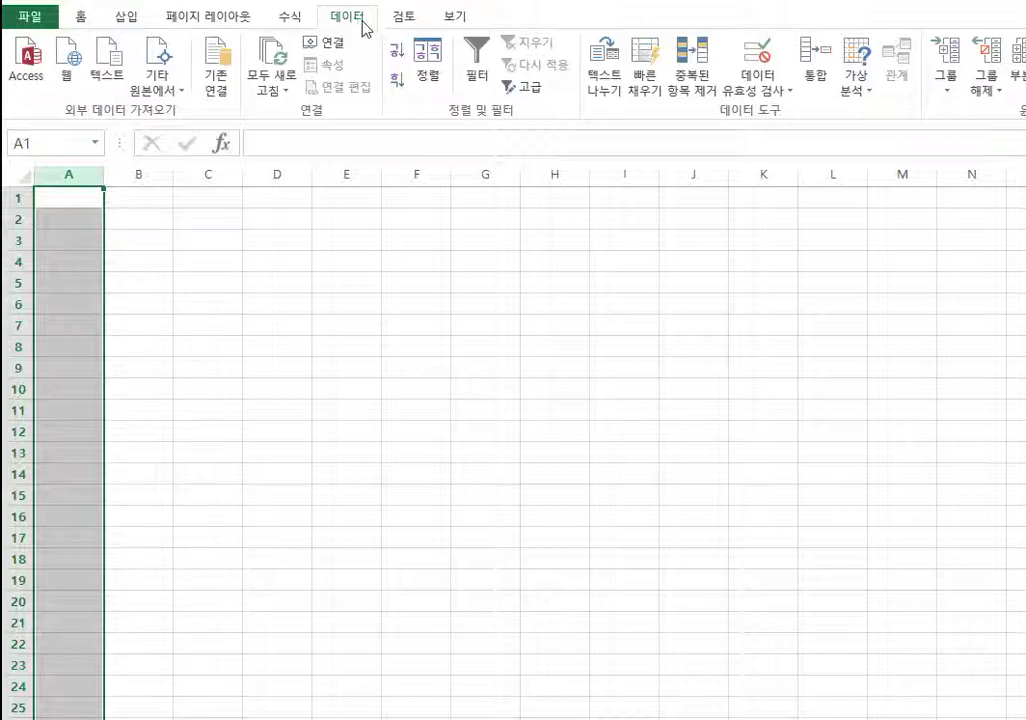
left_click(790, 94)
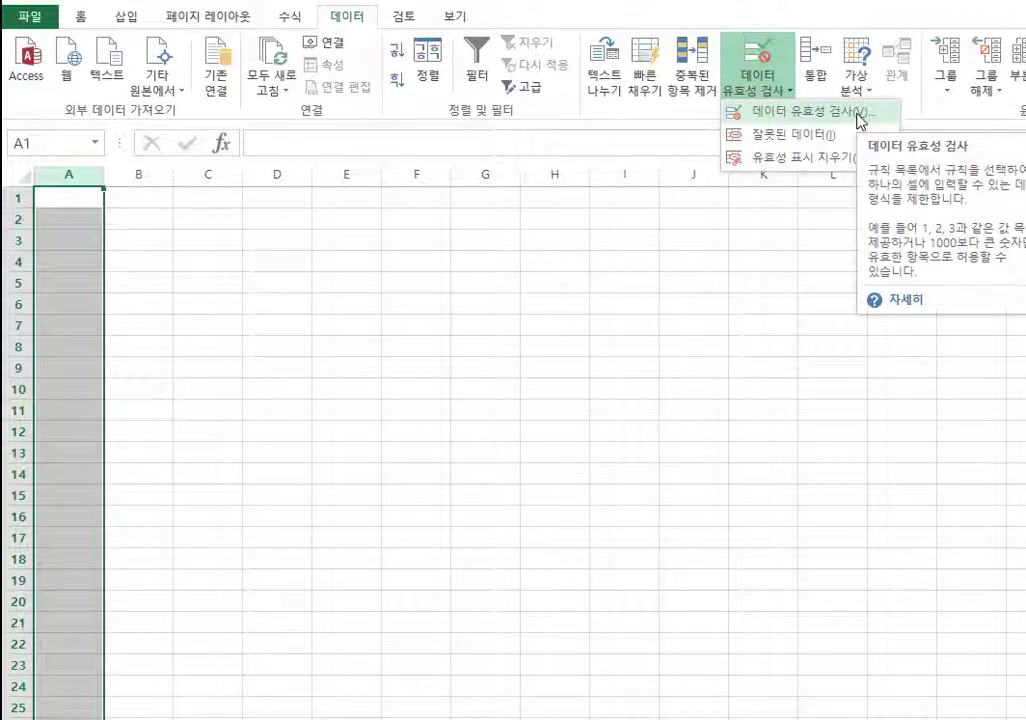
Step: Open the Data Validation dialog, set Allow to List (목록), and place the cursor in Source
left_click(859, 121)
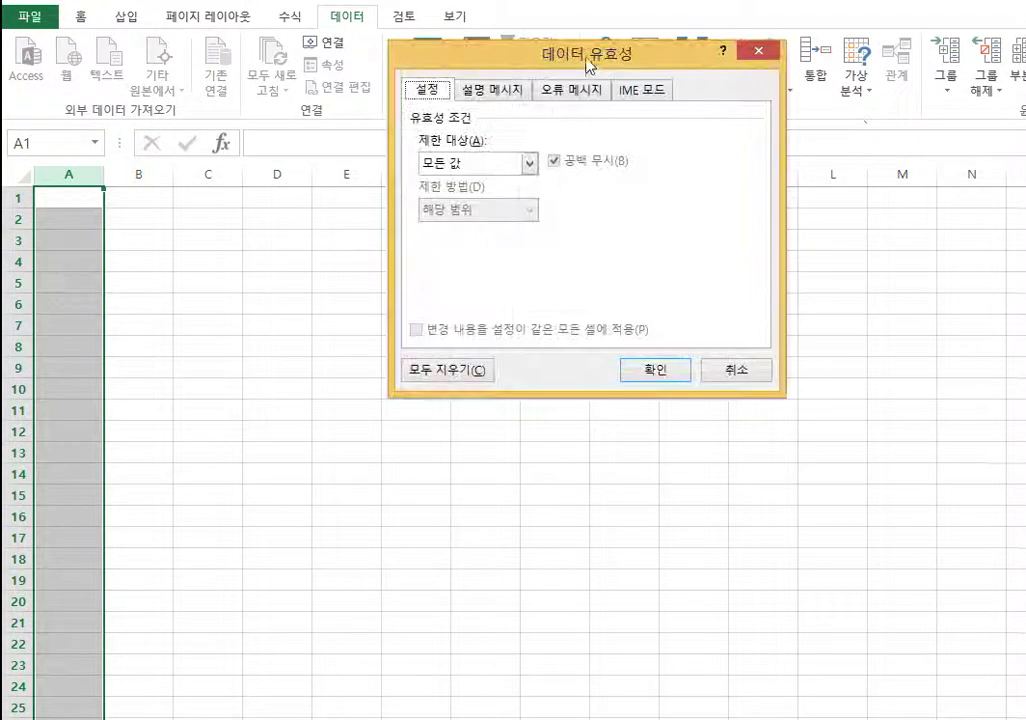
left_click_drag(588, 50, 514, 150)
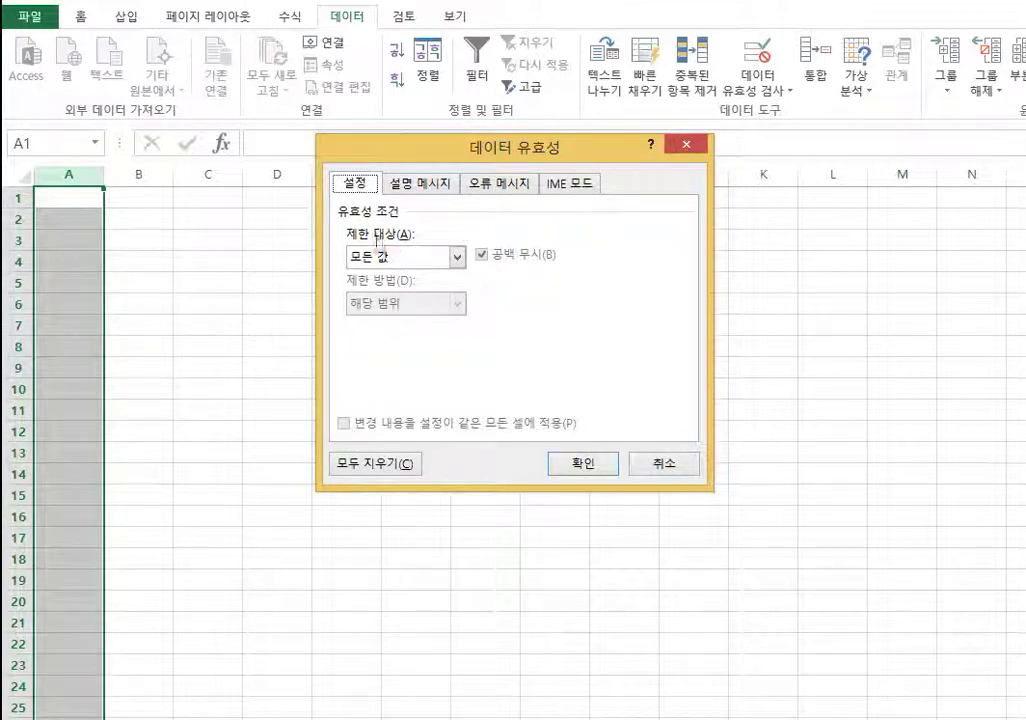
left_click(458, 257)
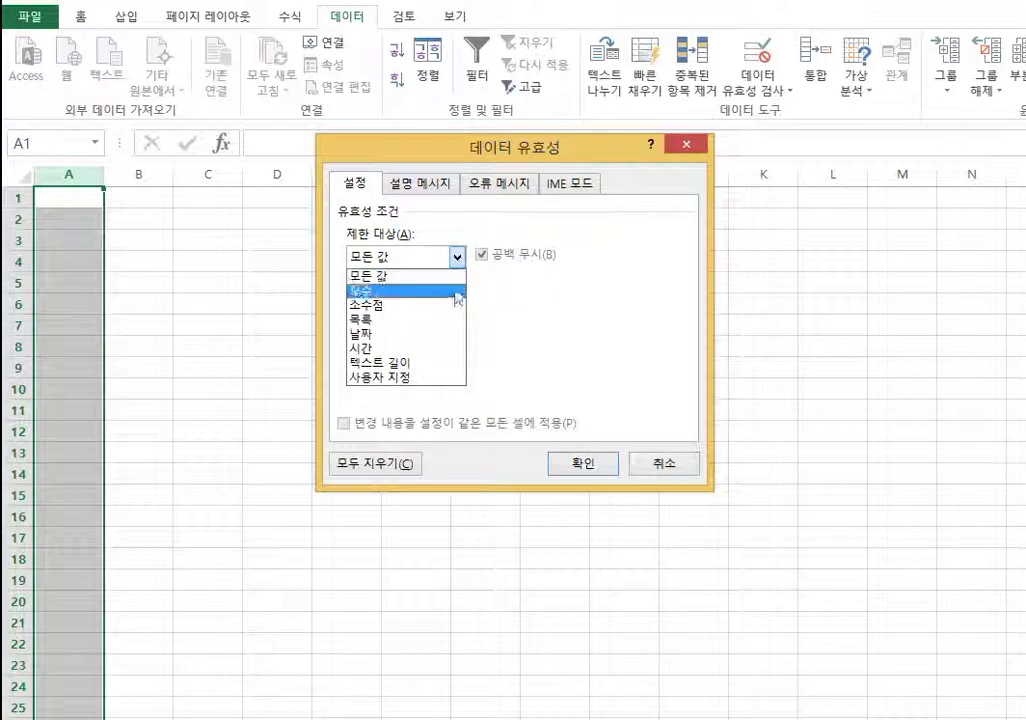
left_click(381, 320)
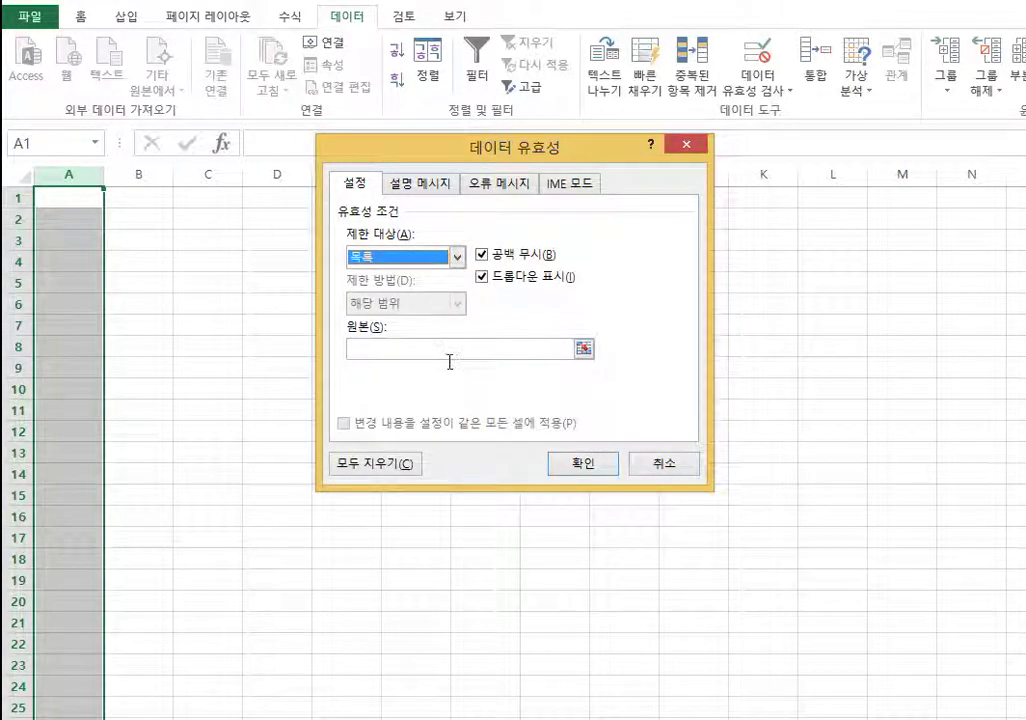
left_click(450, 356)
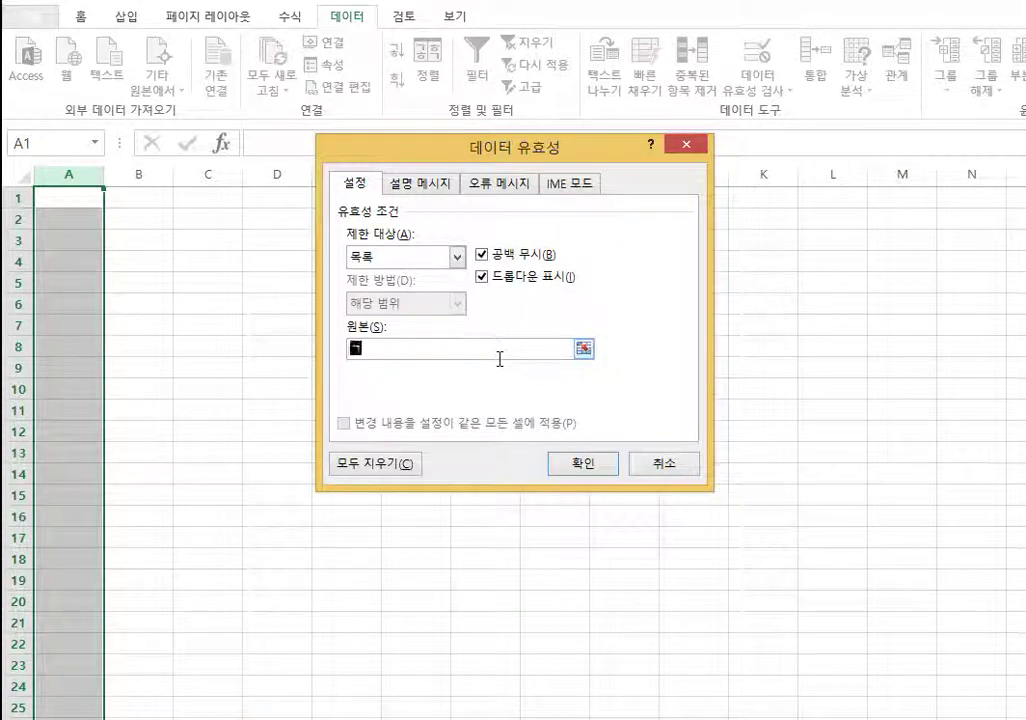
Step: Bring up the IME symbol choices in the Source box, then dismiss them without inserting one
key("Hangul_Hanja")
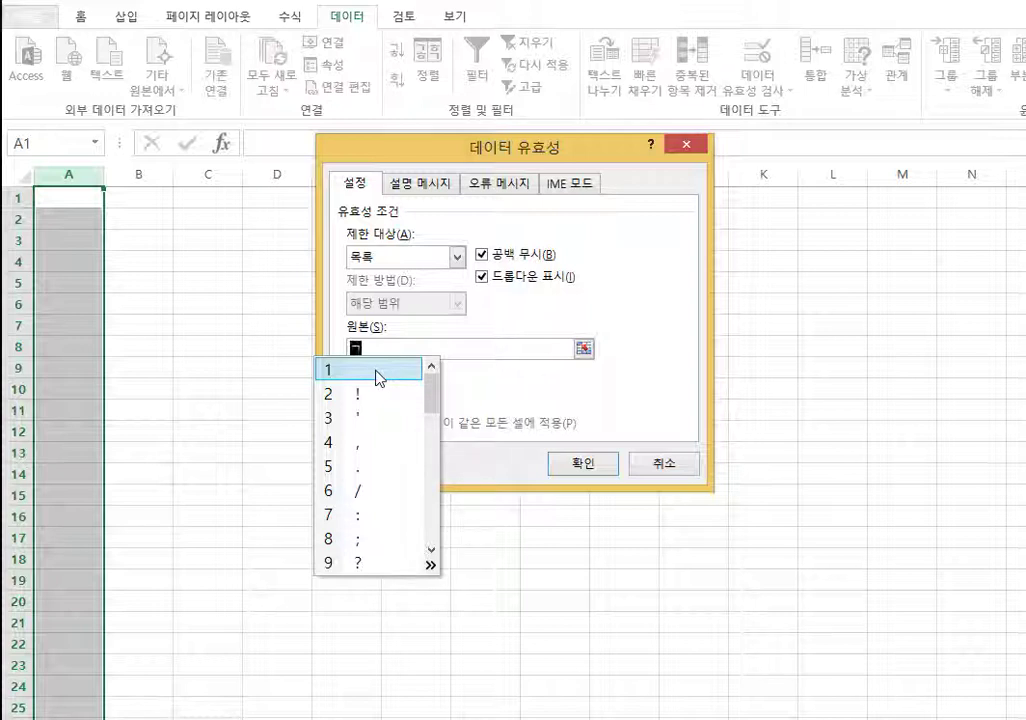
key("Escape")
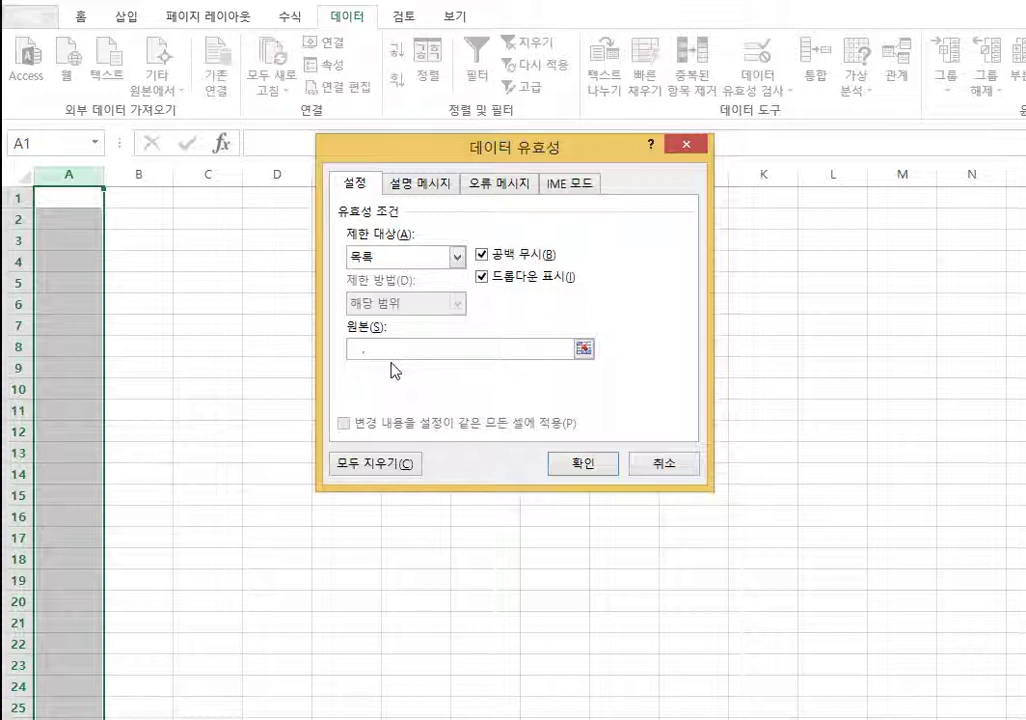
Step: Enter ',남,여' as the list source and apply the validation rule to column A
type("ㄴ")
type("남,")
type("여")
left_click(585, 470)
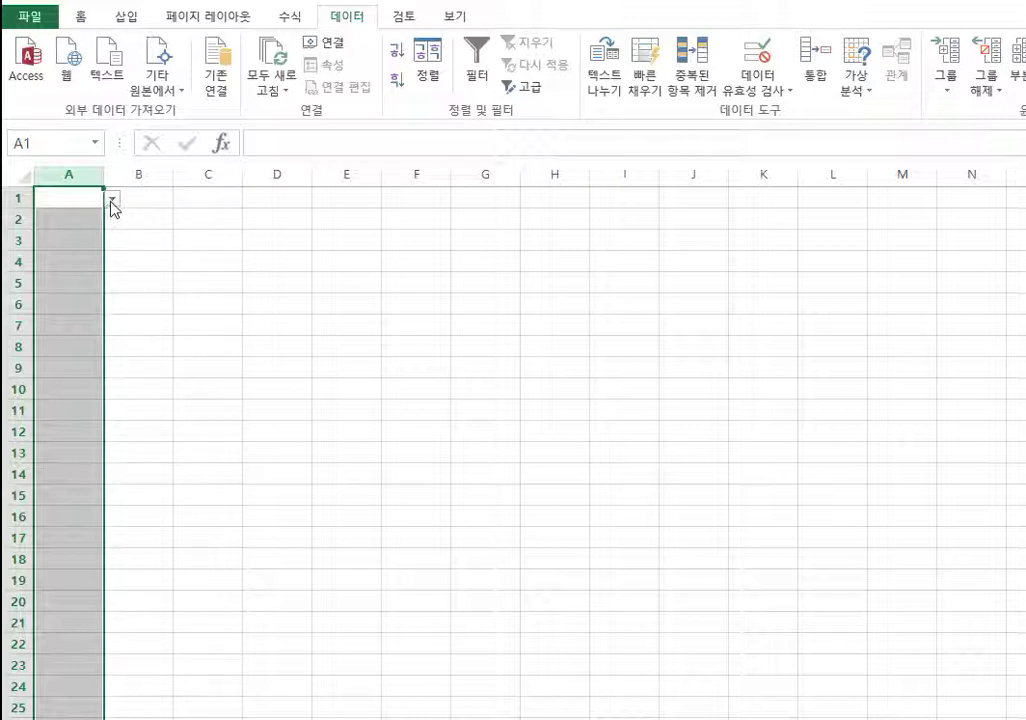
Step: Leave A1 blank by choosing the empty entry from its dropdown
left_click(114, 200)
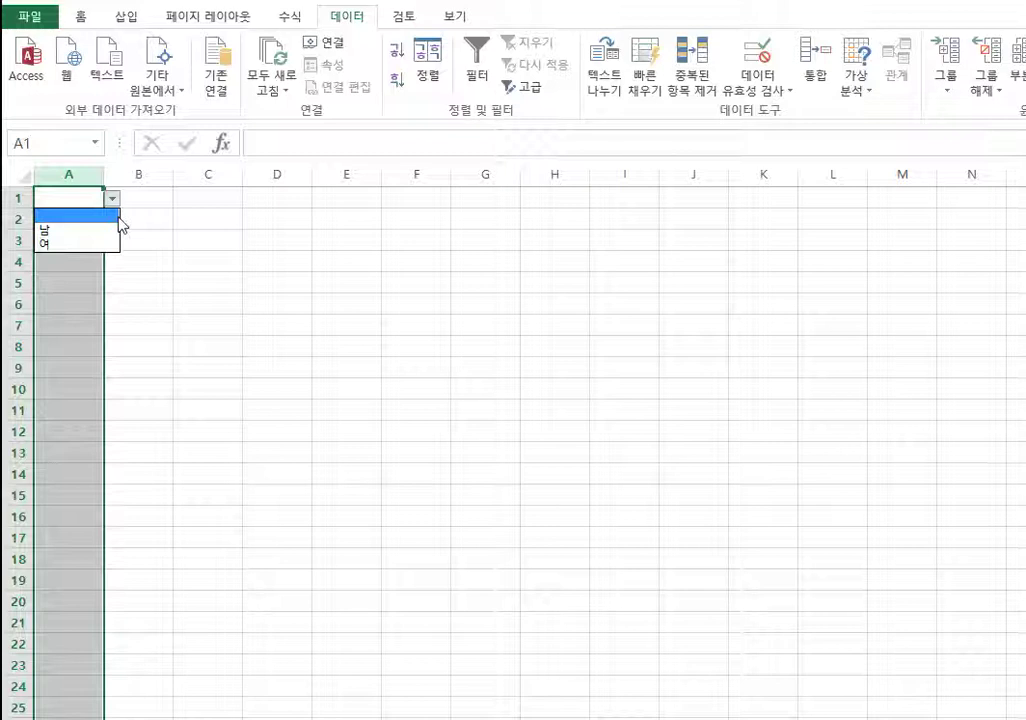
left_click(91, 217)
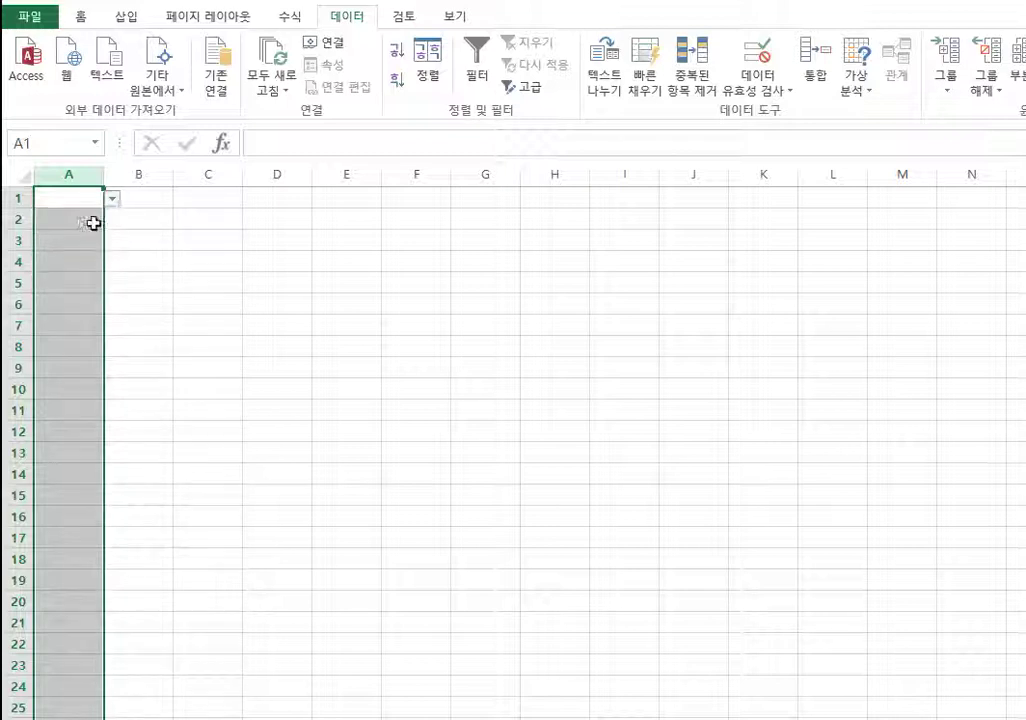
left_click(92, 200)
left_click(113, 198)
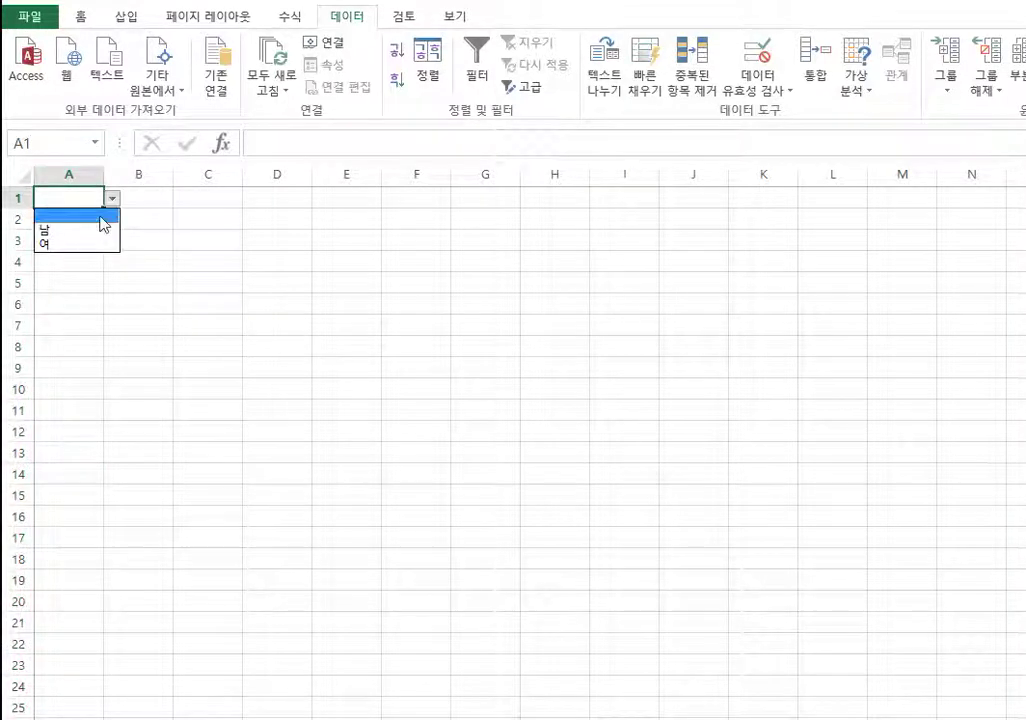
left_click(101, 217)
Step: Pick 남 for A2 and 여 for A3 from their dropdowns
left_click(100, 221)
left_click(114, 221)
left_click(96, 250)
left_click(98, 246)
left_click(113, 241)
left_click(100, 287)
Step: Leave A4 and A5 blank using the empty dropdown choice
left_click(100, 265)
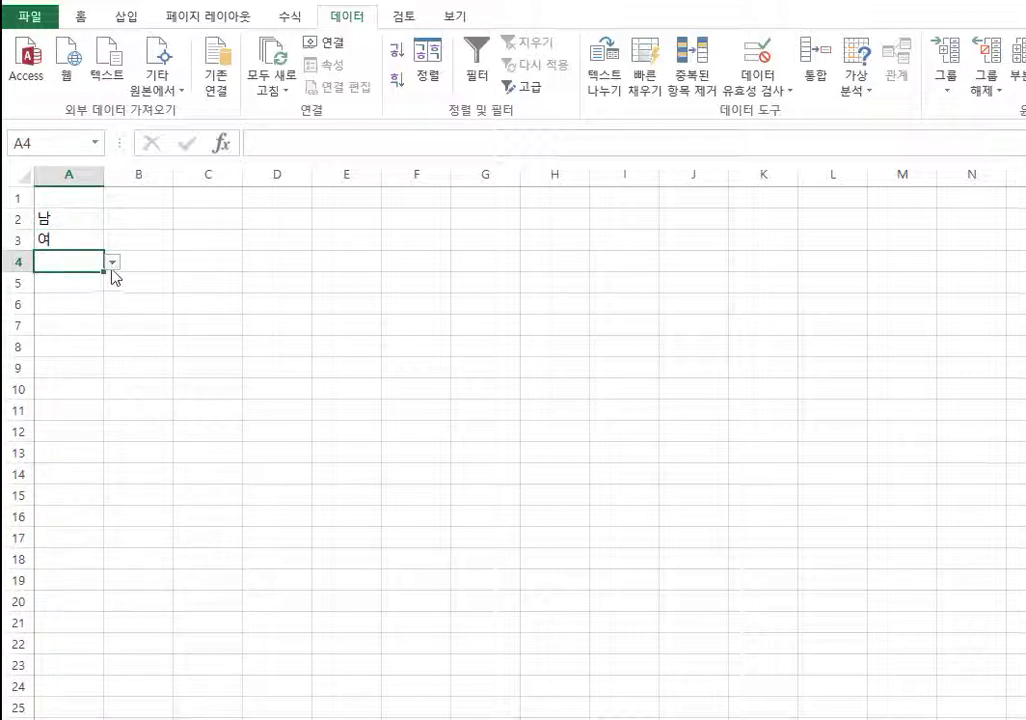
left_click(113, 264)
left_click(114, 279)
left_click(95, 289)
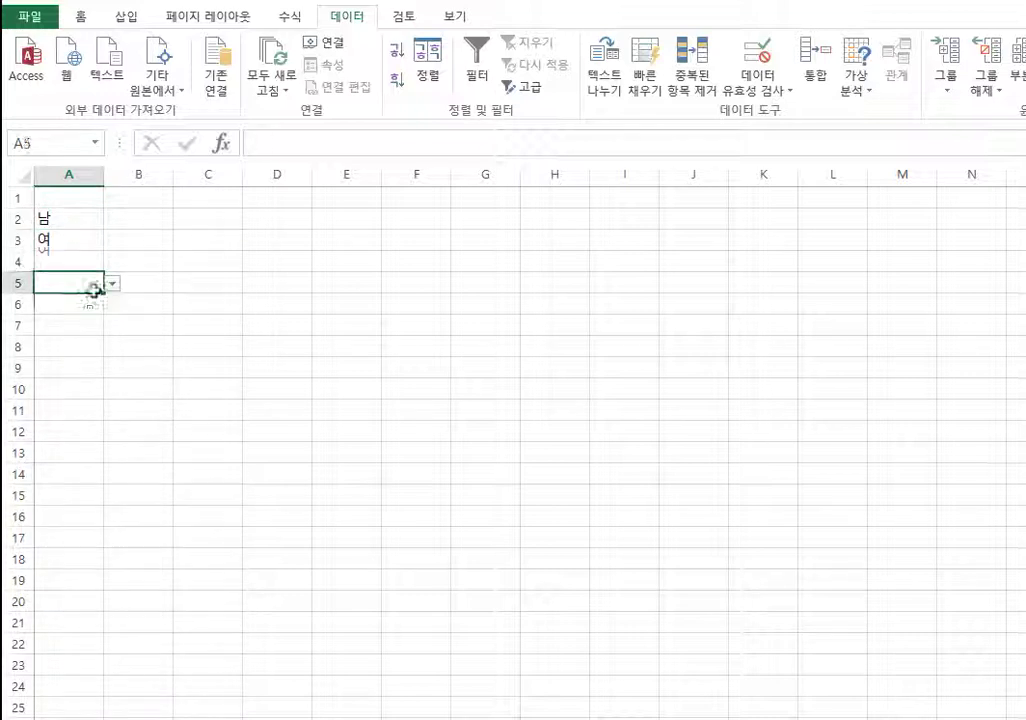
left_click(113, 284)
left_click(112, 300)
Step: Set A6 to 남 and A7 to 여, correcting A7 from an initial 남
left_click(100, 305)
left_click(114, 306)
left_click(96, 326)
left_click(113, 325)
left_click(103, 357)
left_click(113, 325)
left_click(92, 366)
key("Return")
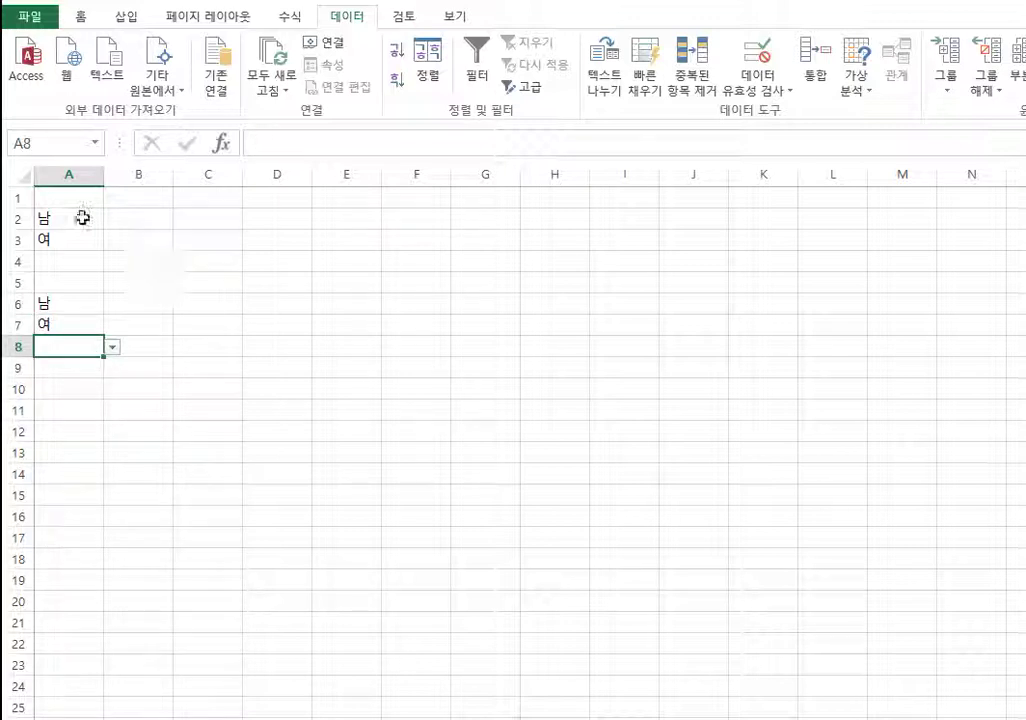
Step: Check the entries by selecting cells A1, A4–A7, A10 and A16 in turn
left_click(98, 200)
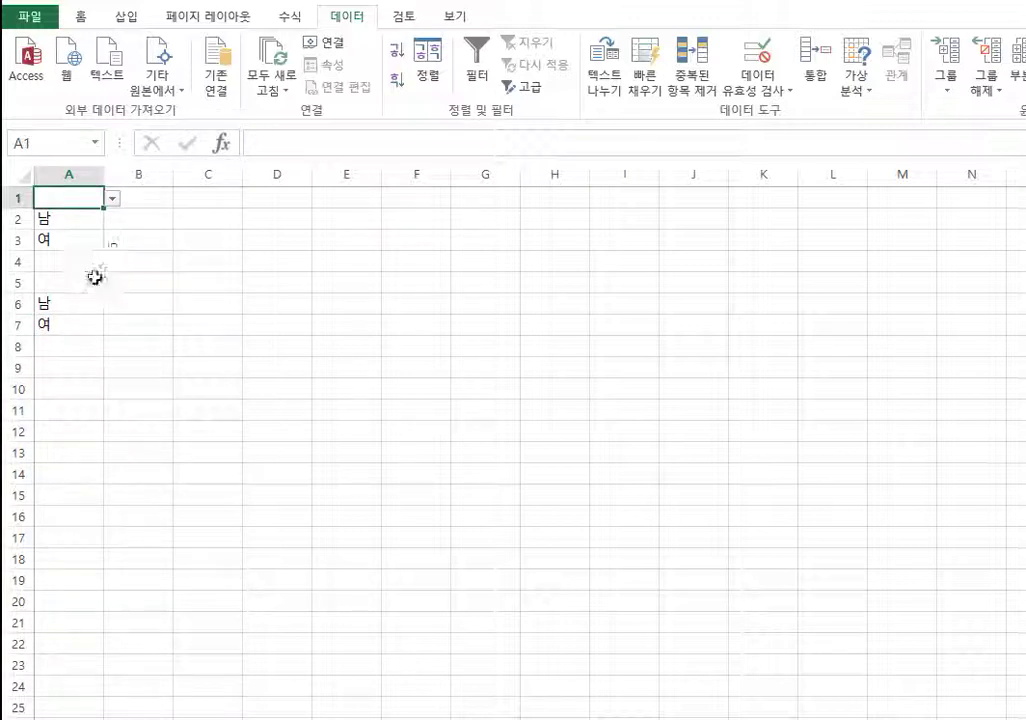
left_click(94, 264)
left_click(92, 301)
left_click(96, 282)
left_click(97, 262)
left_click(98, 283)
left_click(102, 326)
left_click(96, 389)
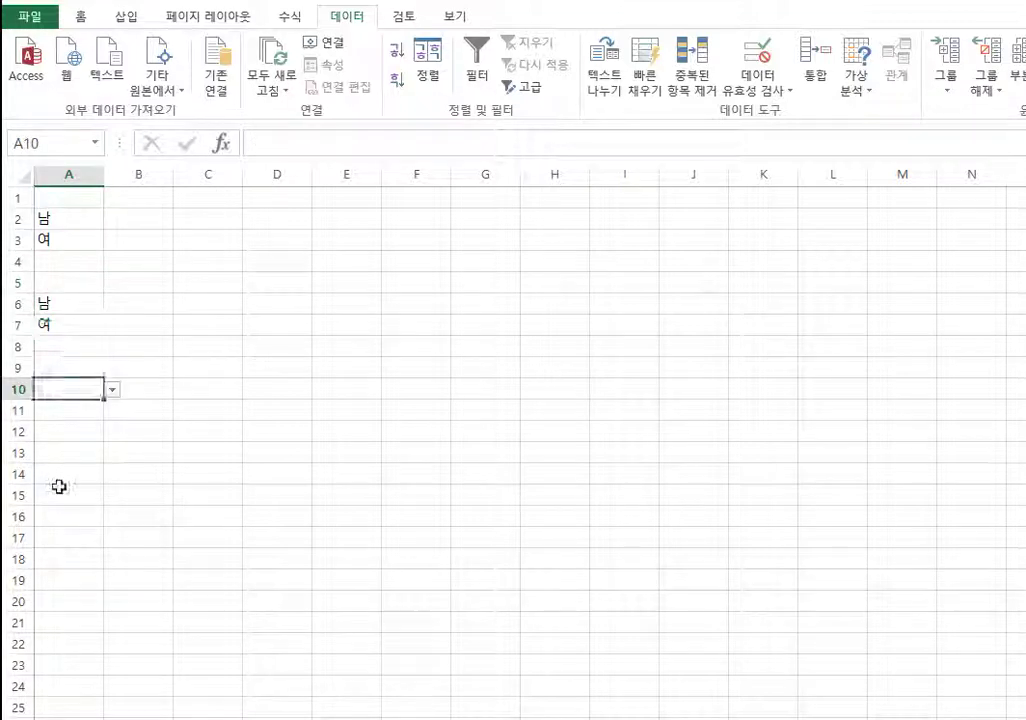
left_click(88, 510)
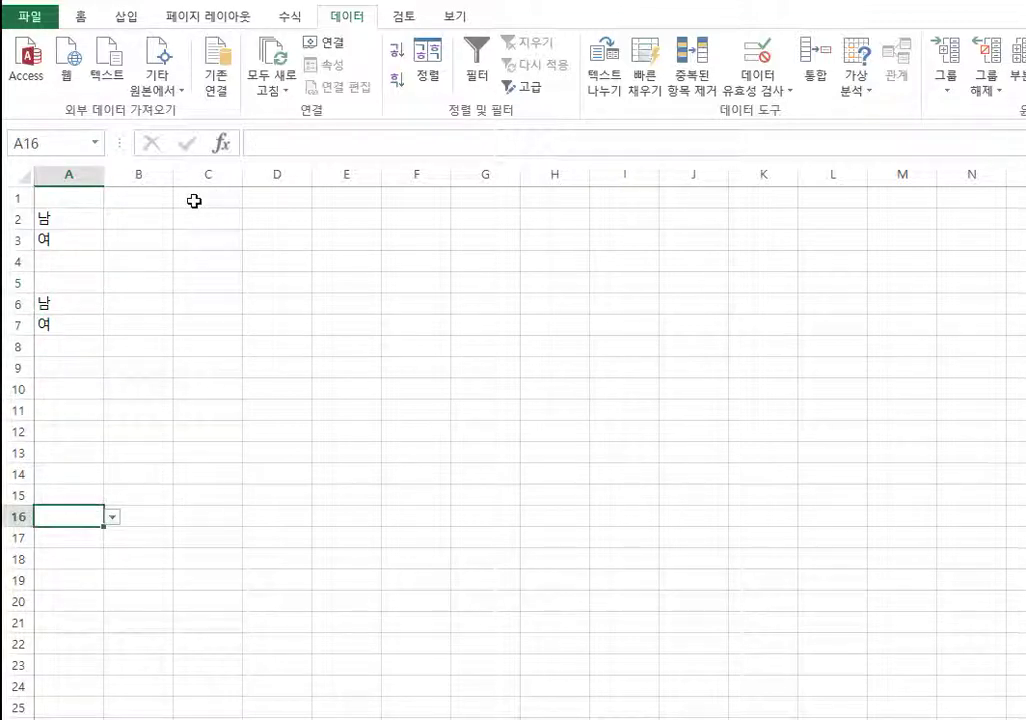